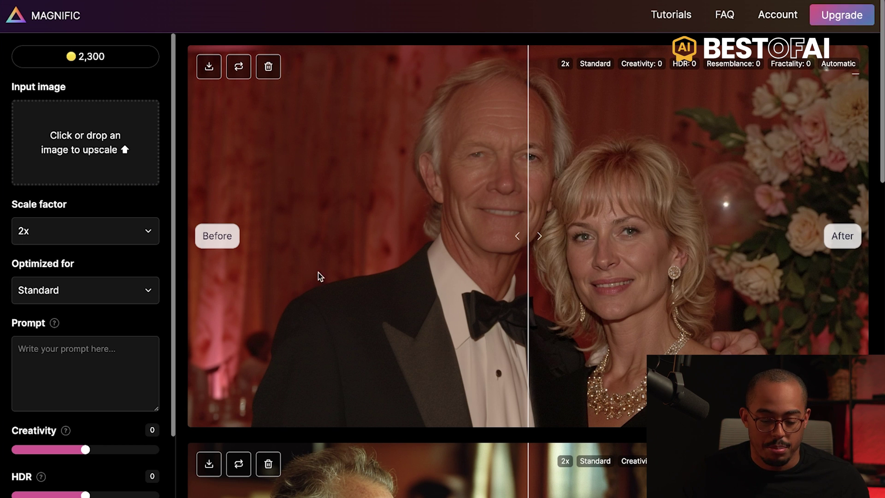
# Step: Drag the before/after slider across the couple portrait and the train upscale
pyautogui.moveTo(545, 241); pyautogui.dragTo(163, 252)
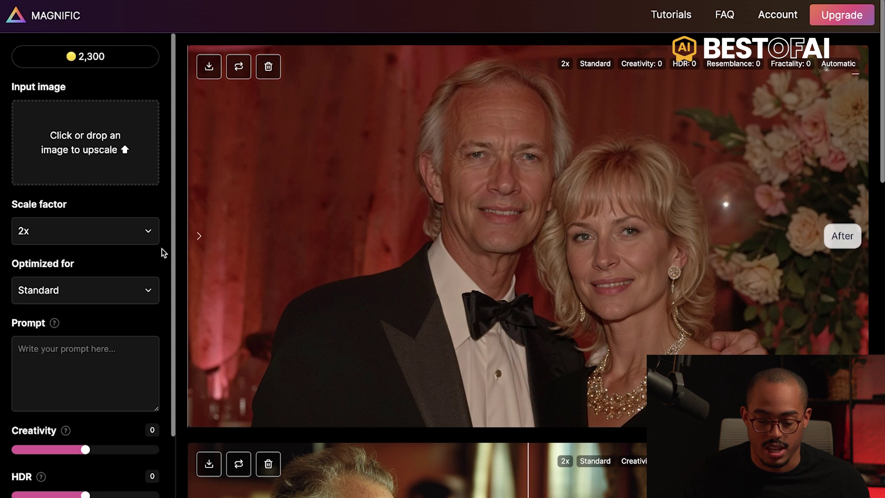
pyautogui.scroll(-5, 486, 302)
pyautogui.moveTo(528, 387); pyautogui.dragTo(182, 370)
pyautogui.scroll(-15, 415, 299)
pyautogui.moveTo(530, 300); pyautogui.dragTo(863, 242)
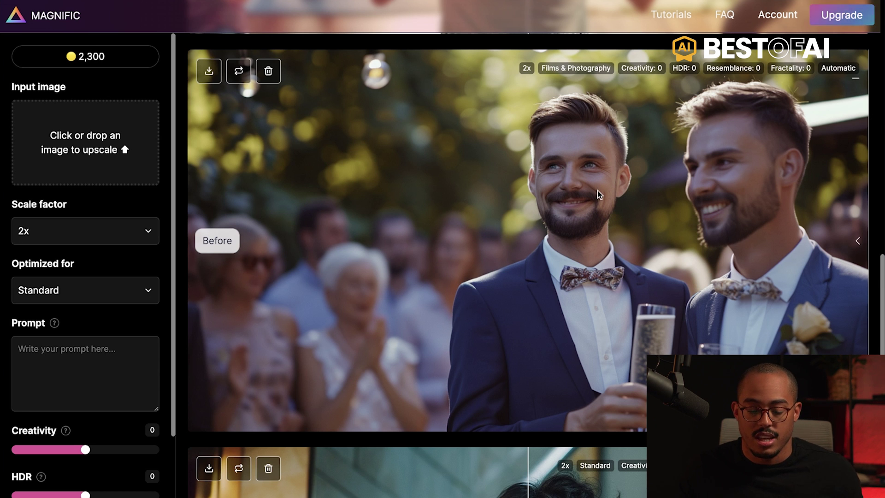
# Step: Sweep the comparison across the wedding photo's faces, then compare the street portrait
pyautogui.moveTo(856, 241); pyautogui.dragTo(438, 258)
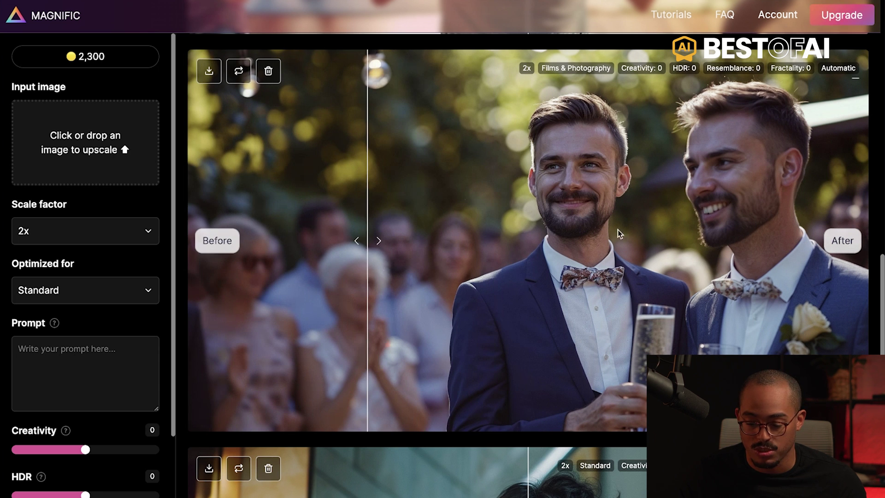
pyautogui.moveTo(373, 273); pyautogui.dragTo(181, 282)
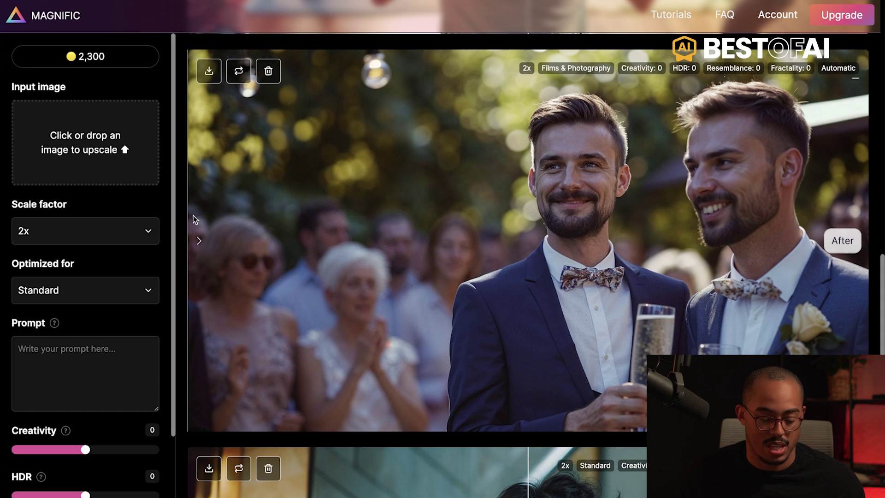
pyautogui.moveTo(216, 243); pyautogui.dragTo(876, 300)
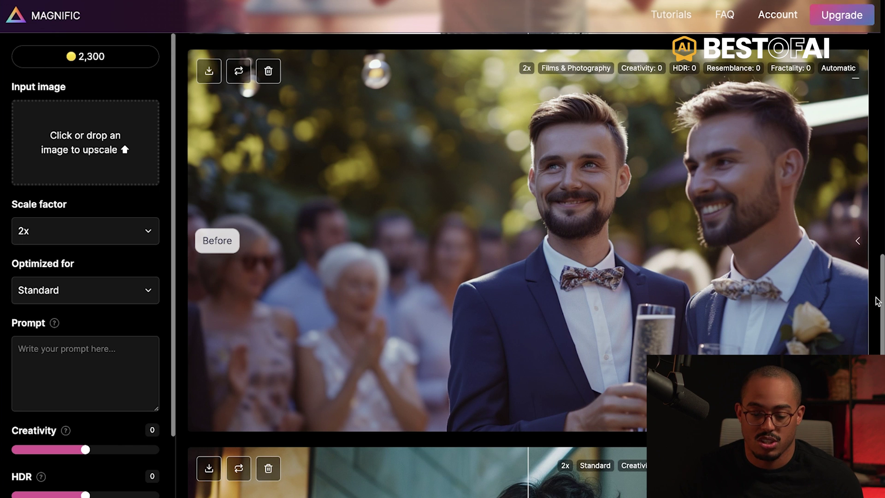
pyautogui.moveTo(877, 302); pyautogui.dragTo(217, 320)
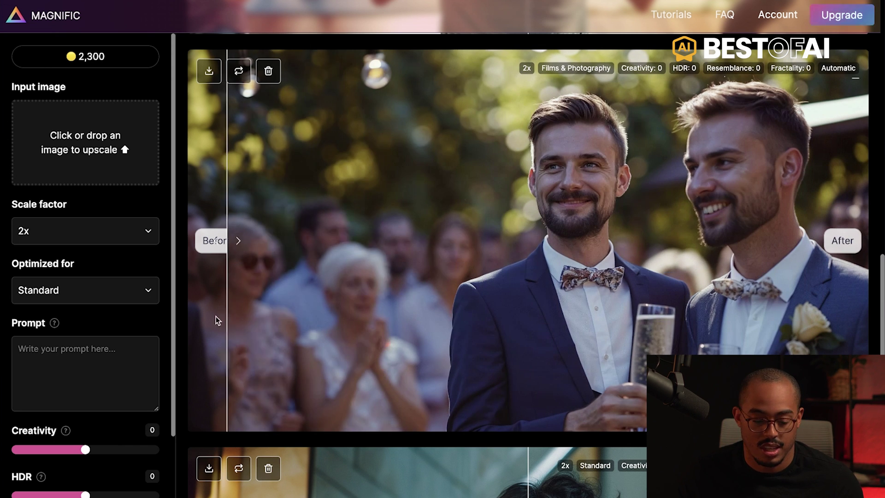
pyautogui.scroll(-8, 531, 304)
pyautogui.moveTo(533, 304); pyautogui.dragTo(181, 320)
pyautogui.scroll(-6, 501, 277)
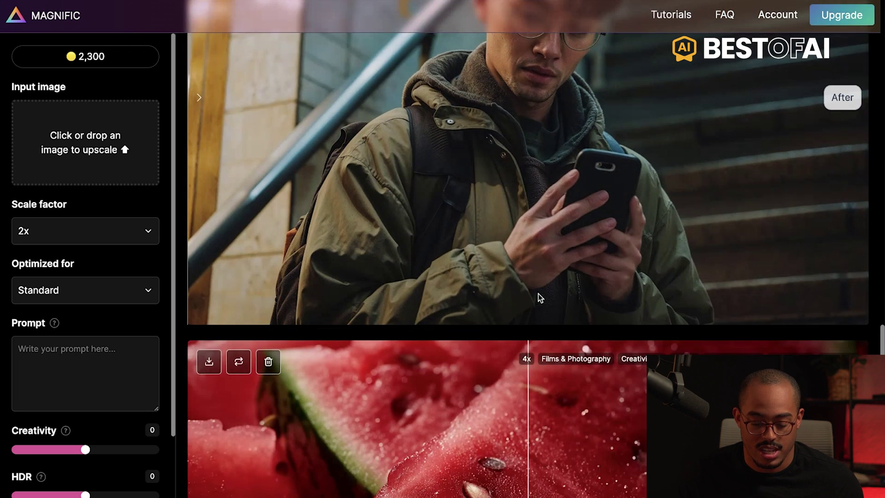
# Step: Compare the watermelon and 8x pizza upscales, then scroll back to the top couple result
pyautogui.click(546, 322)
pyautogui.moveTo(546, 322); pyautogui.dragTo(188, 362)
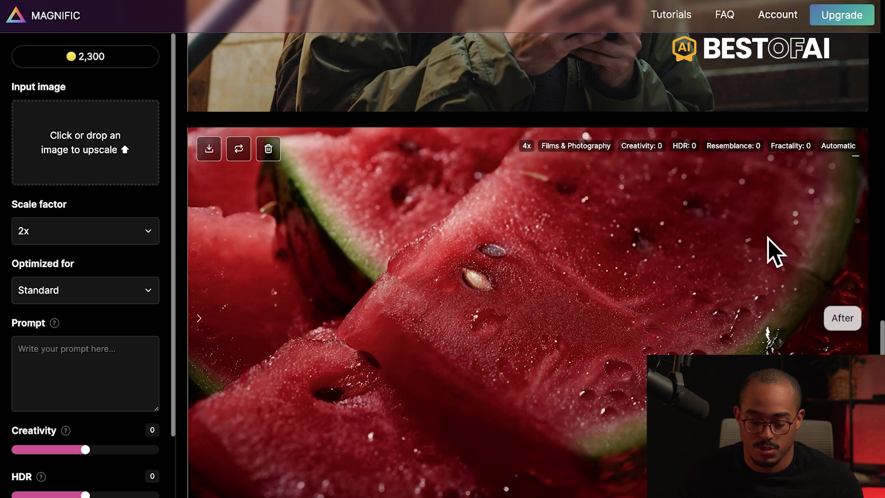
pyautogui.scroll(-8, 784, 239)
pyautogui.click(573, 281)
pyautogui.moveTo(573, 281); pyautogui.dragTo(183, 346)
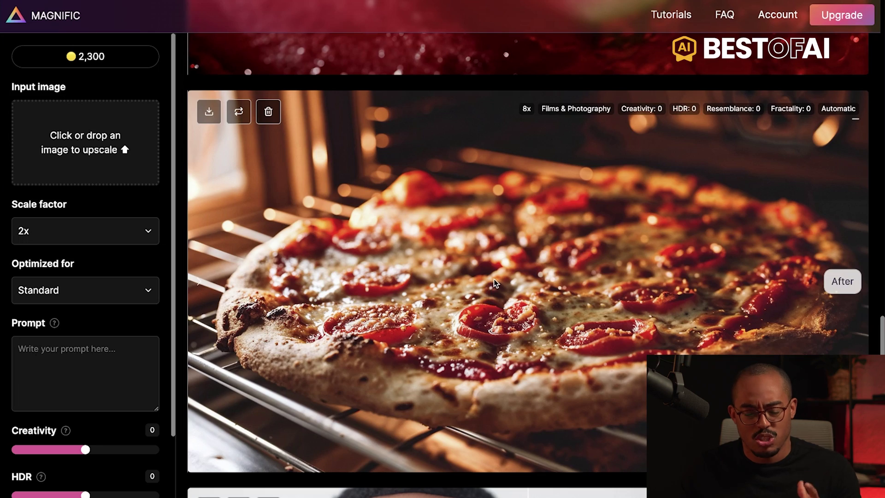
pyautogui.scroll(20, 494, 279)
pyautogui.scroll(12, 530, 295)
pyautogui.scroll(6, 523, 316)
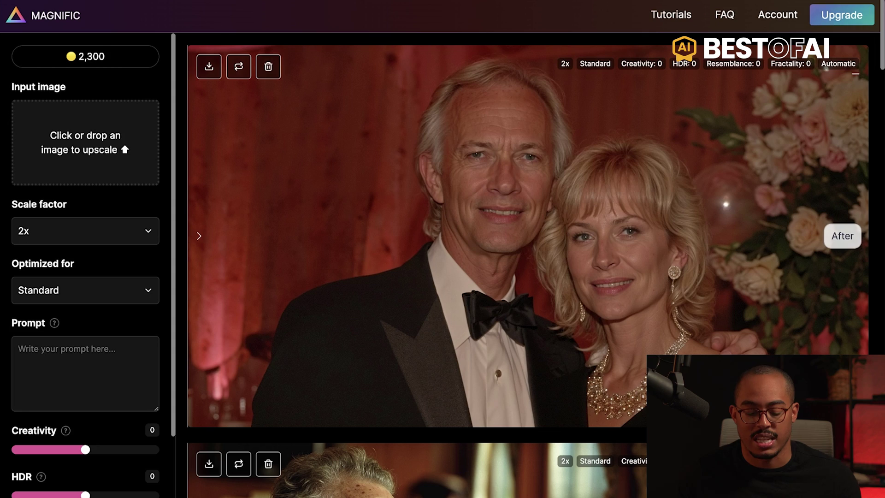
# Step: In Discord, scroll the channel to find the old man with yellow daisies grid
pyautogui.click(423, 491)
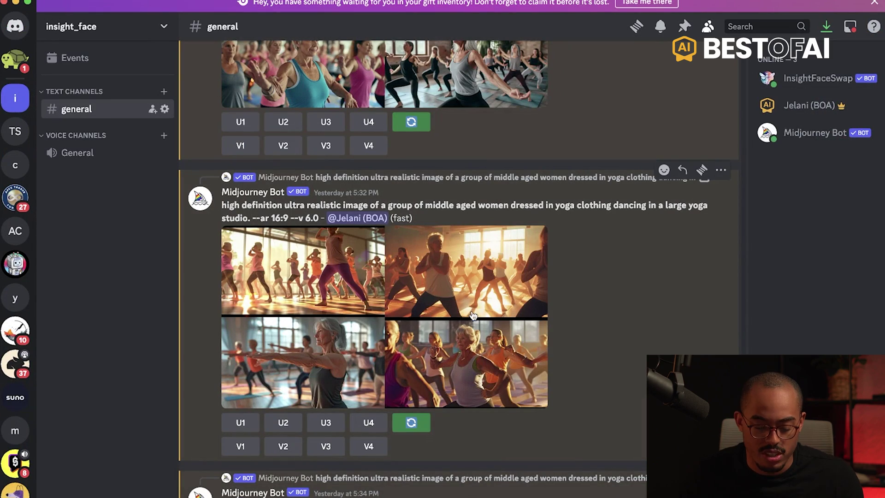
pyautogui.scroll(-15, 375, 313)
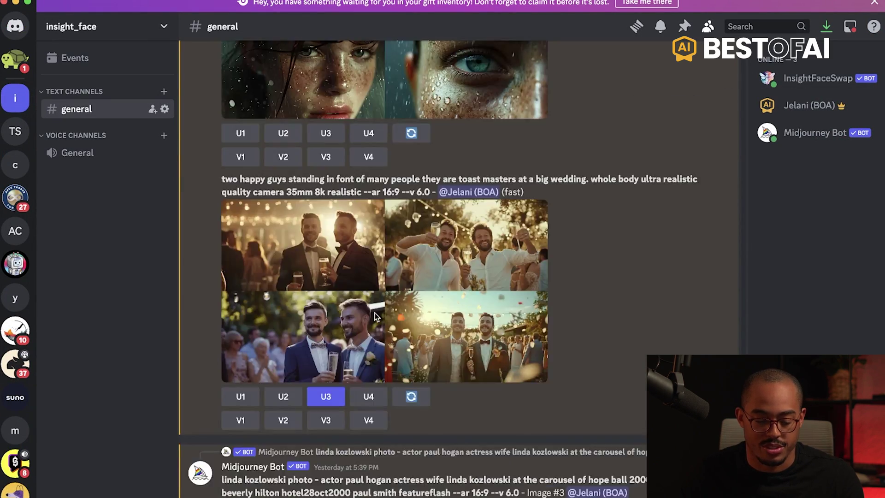
pyautogui.scroll(20, 382, 313)
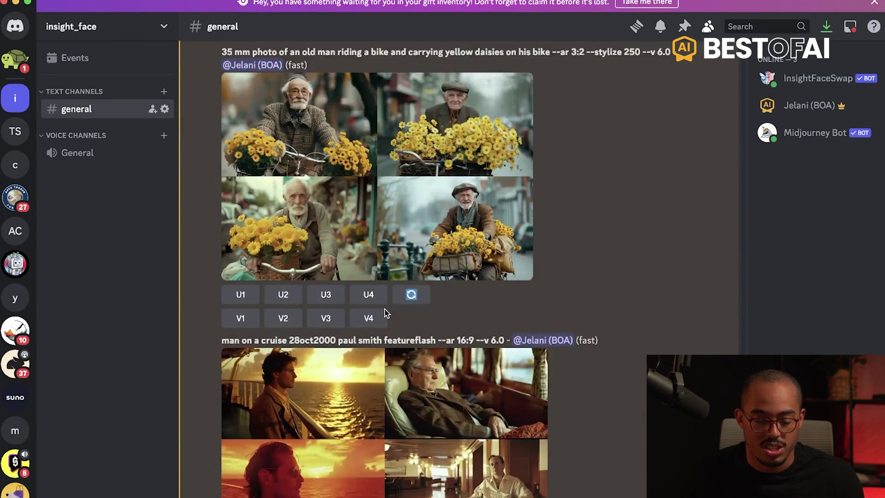
pyautogui.scroll(15, 385, 313)
pyautogui.scroll(-6, 384, 309)
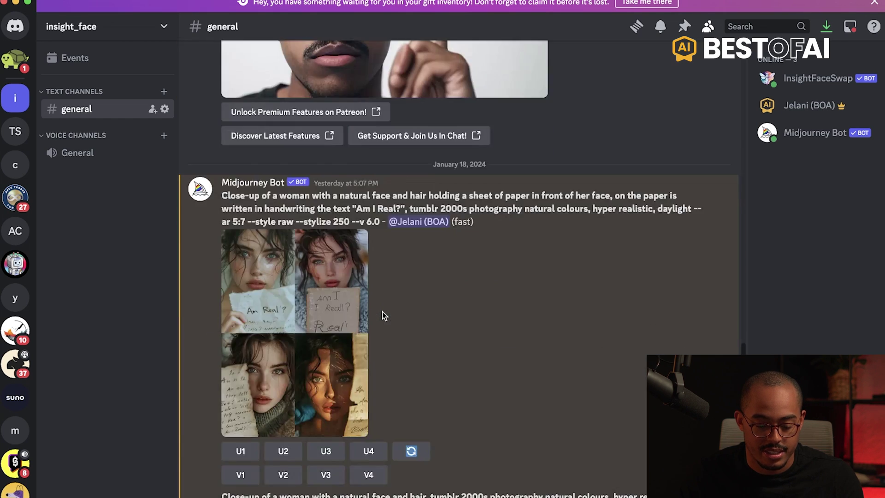
pyautogui.scroll(-10, 385, 315)
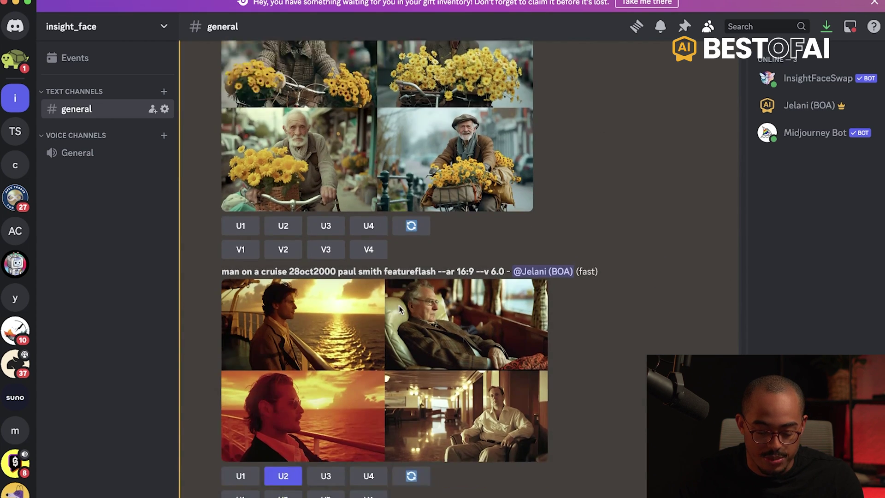
pyautogui.scroll(9, 333, 287)
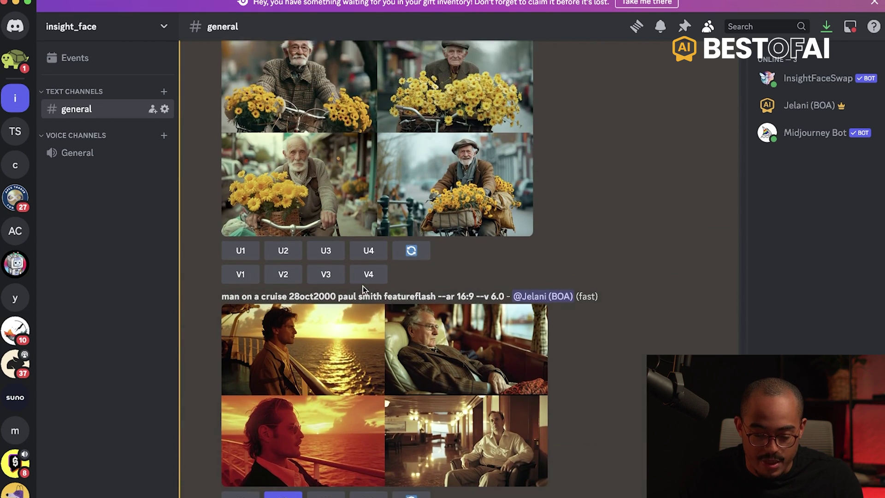
# Step: Preview the grid, upscale image 4 (U4), and scroll down to the enlarged result
pyautogui.click(522, 353)
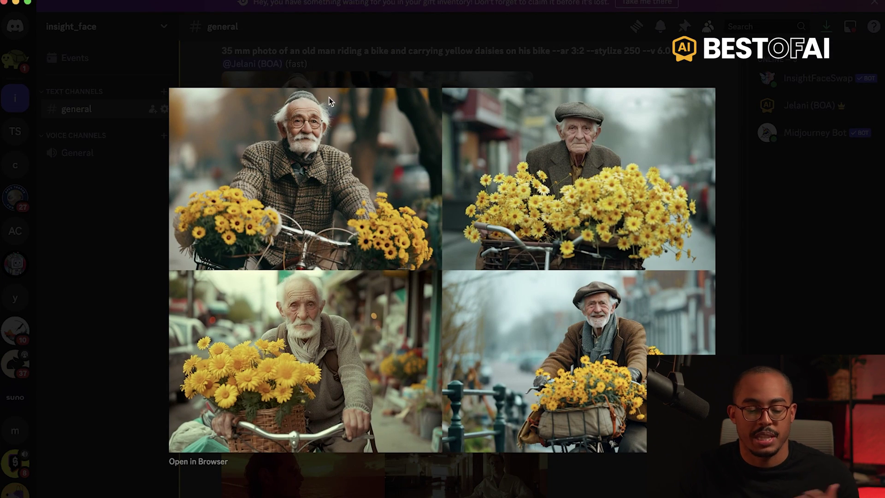
pyautogui.click(365, 90)
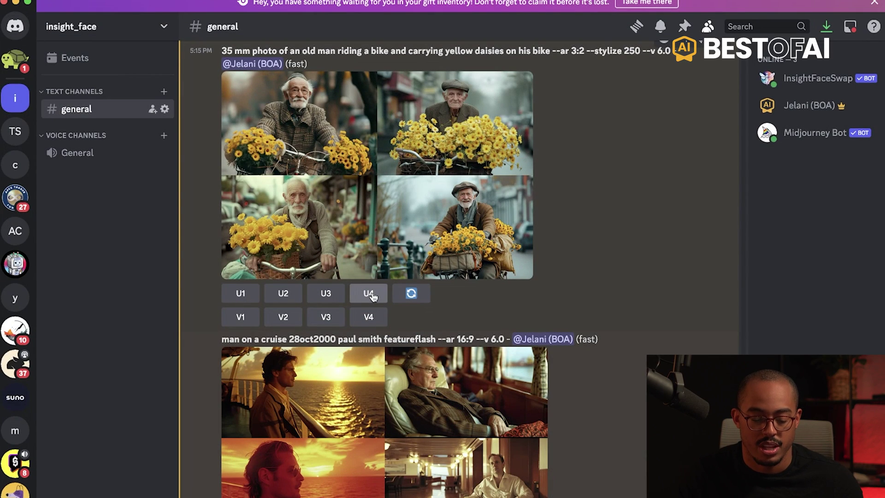
pyautogui.click(369, 294)
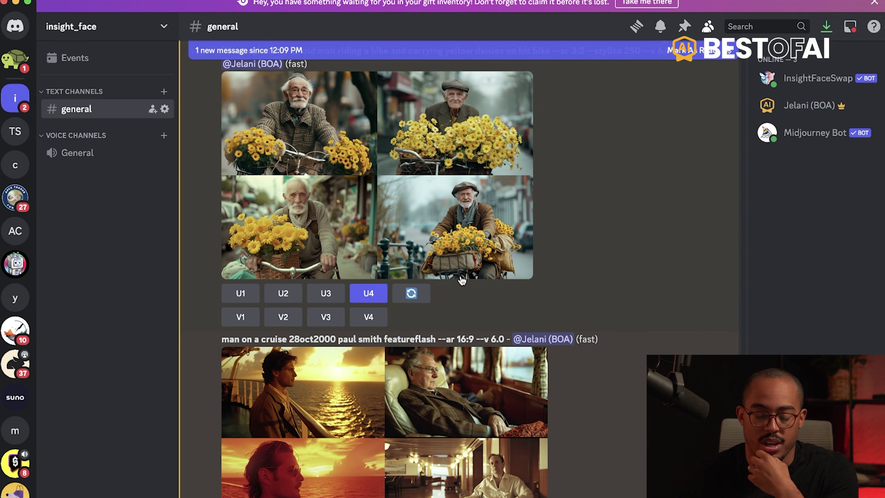
pyautogui.scroll(-20, 372, 299)
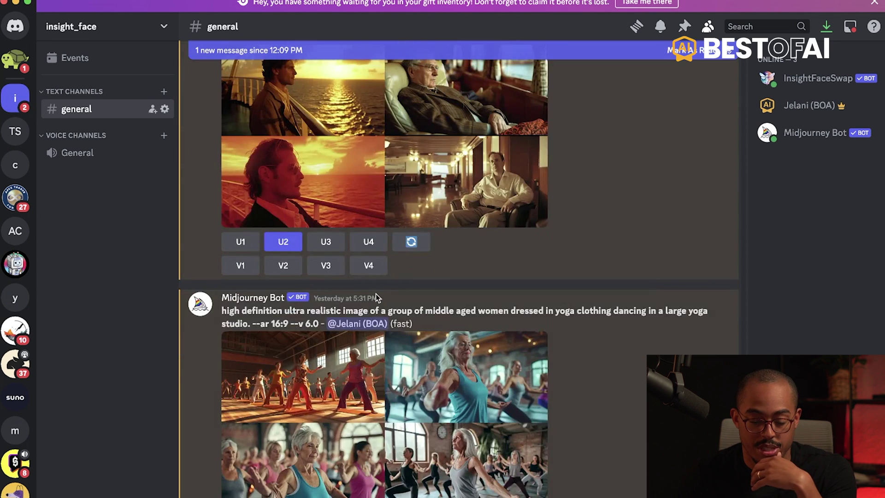
pyautogui.scroll(-20, 397, 301)
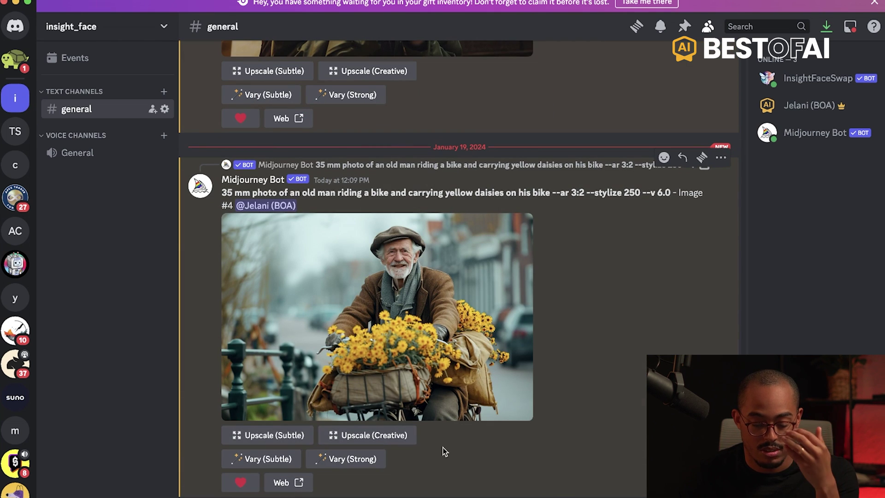
# Step: Open the upscaled daisy-cyclist image in the browser, save it to Downloads, and close the window
pyautogui.click(465, 331)
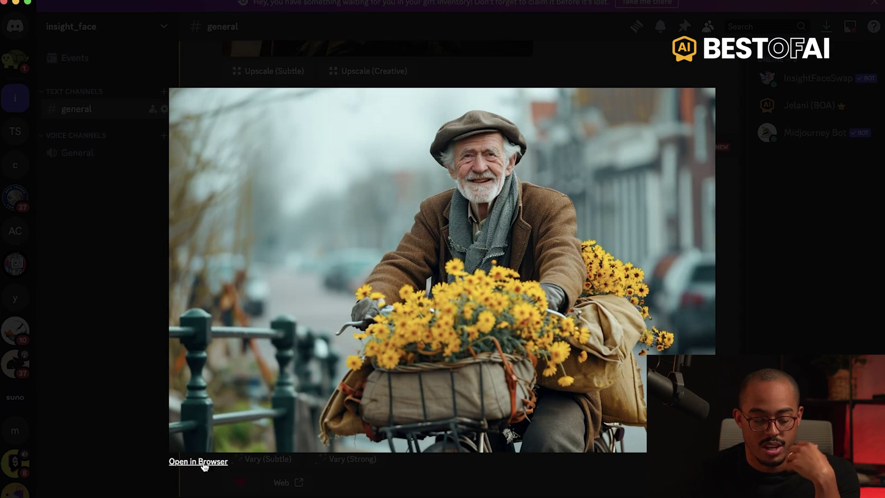
pyautogui.click(204, 463)
pyautogui.rightClick(394, 225)
pyautogui.click(438, 247)
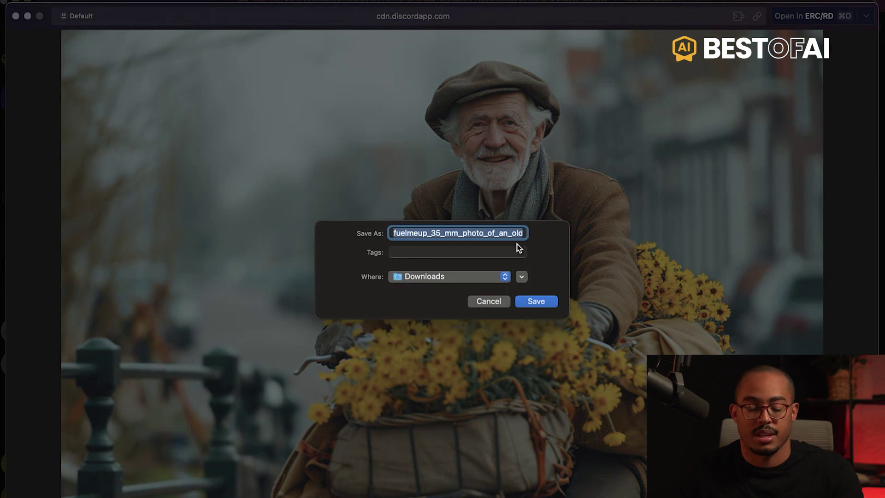
pyautogui.click(537, 300)
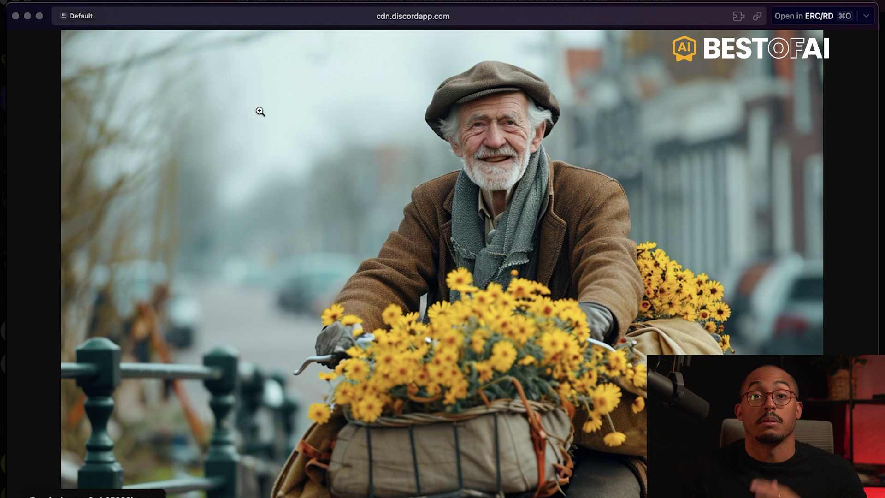
pyautogui.click(16, 17)
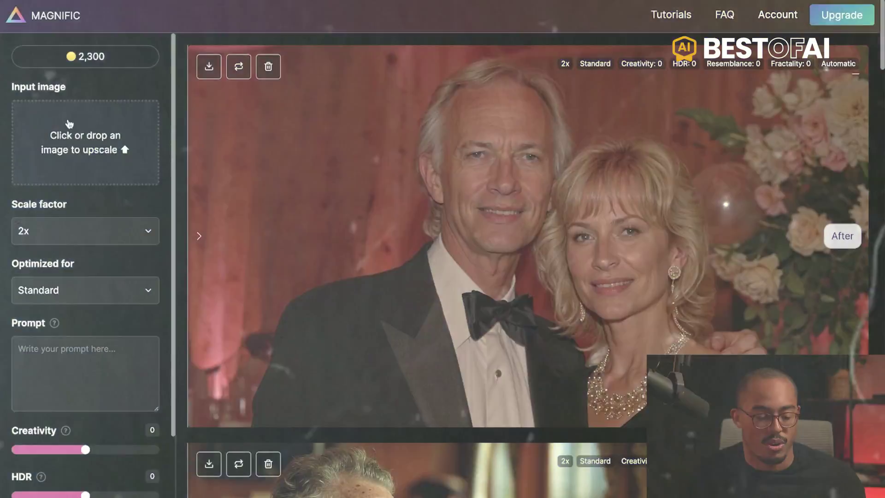
pyautogui.click(70, 123)
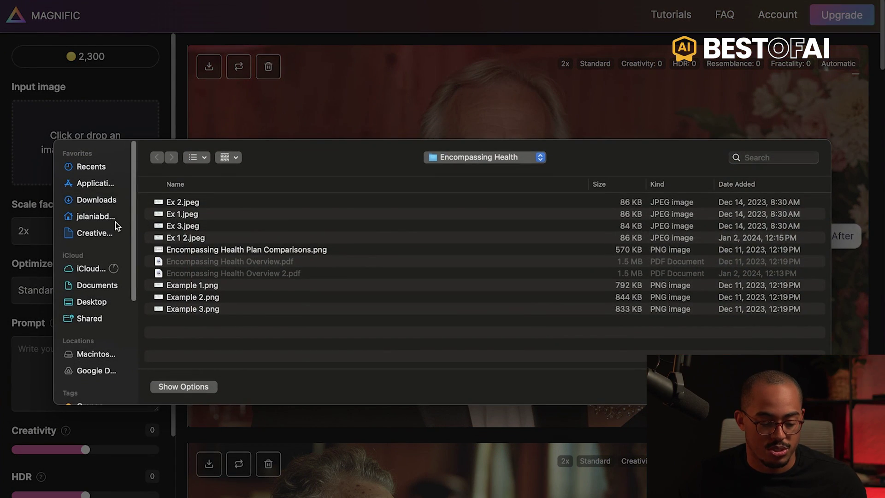
# Step: Load the old man on bike image from Downloads as the input and try a 16x scale
pyautogui.click(95, 201)
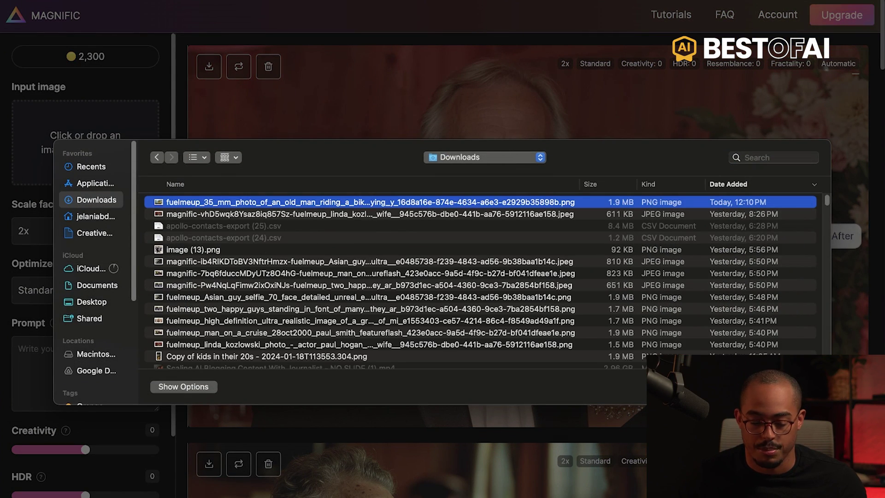
pyautogui.press('Return')
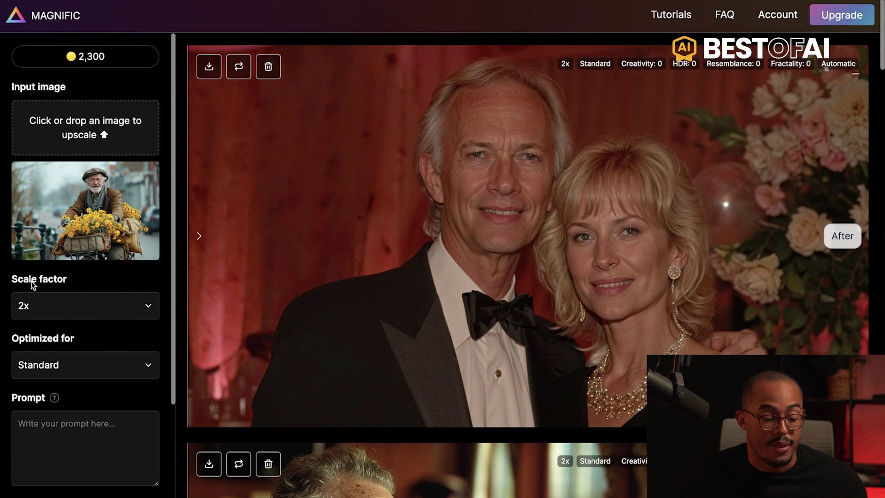
pyautogui.click(57, 309)
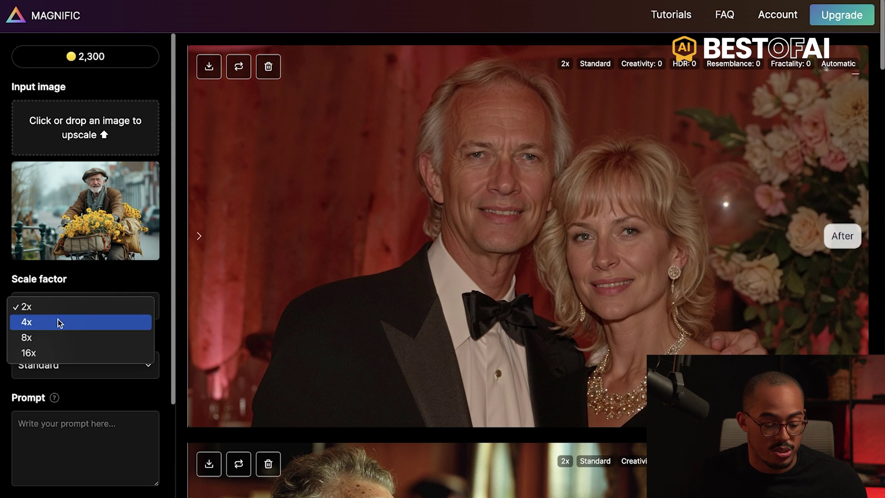
pyautogui.click(52, 353)
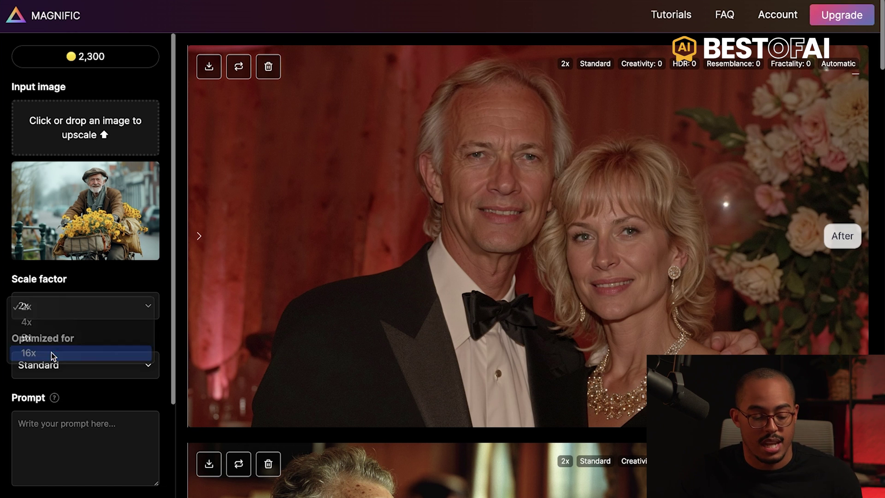
pyautogui.scroll(-6, 96, 339)
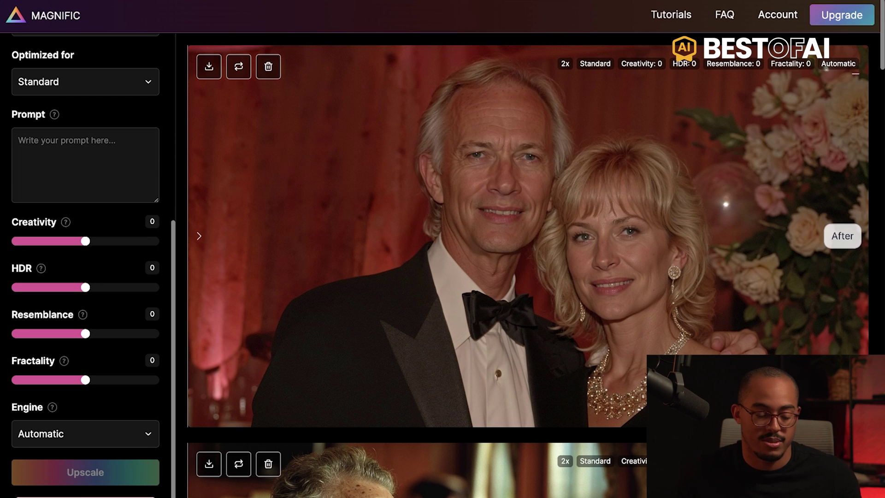
pyautogui.scroll(3, 86, 230)
# Step: Try 8x, then settle on a 2x scale factor and open the Optimized for list
pyautogui.click(52, 183)
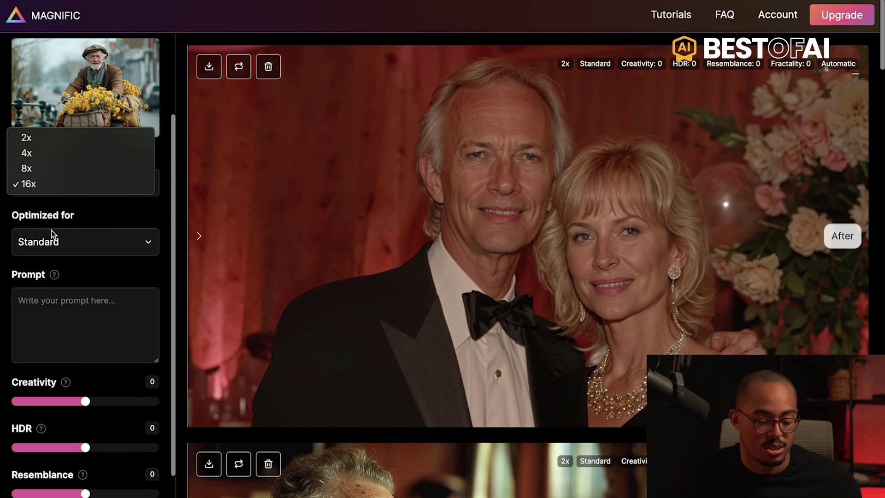
pyautogui.click(52, 173)
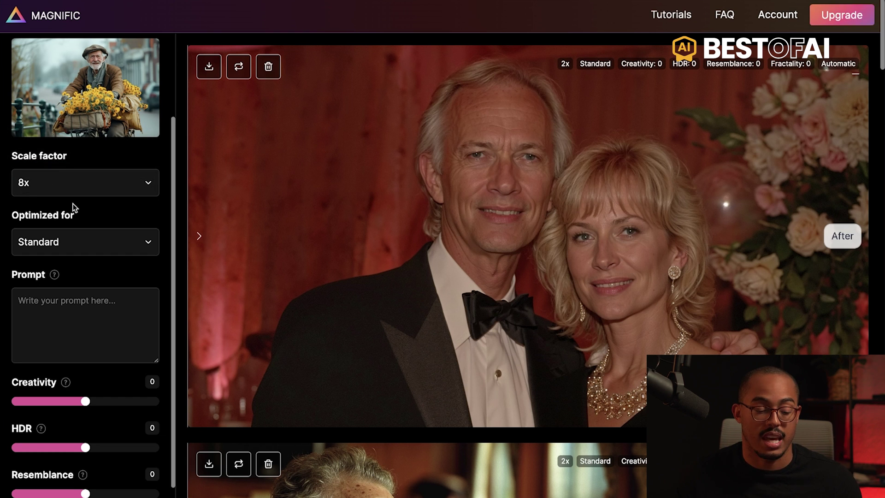
pyautogui.click(71, 189)
pyautogui.click(65, 151)
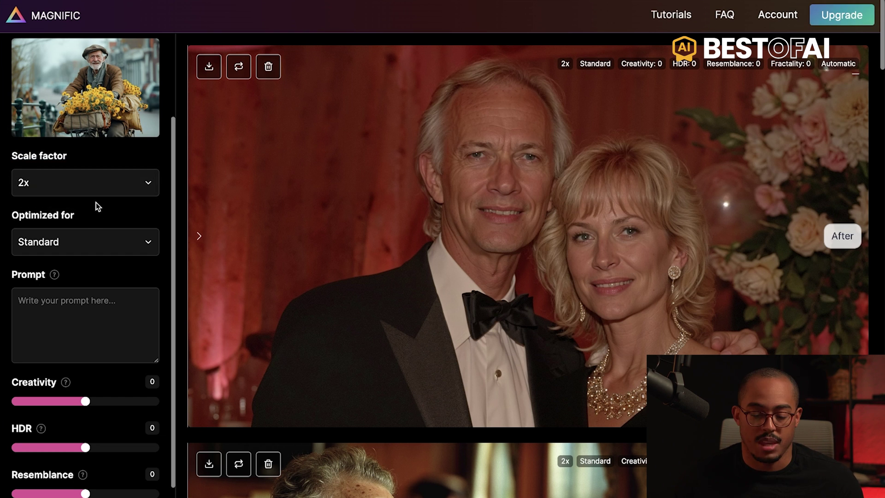
pyautogui.click(51, 196)
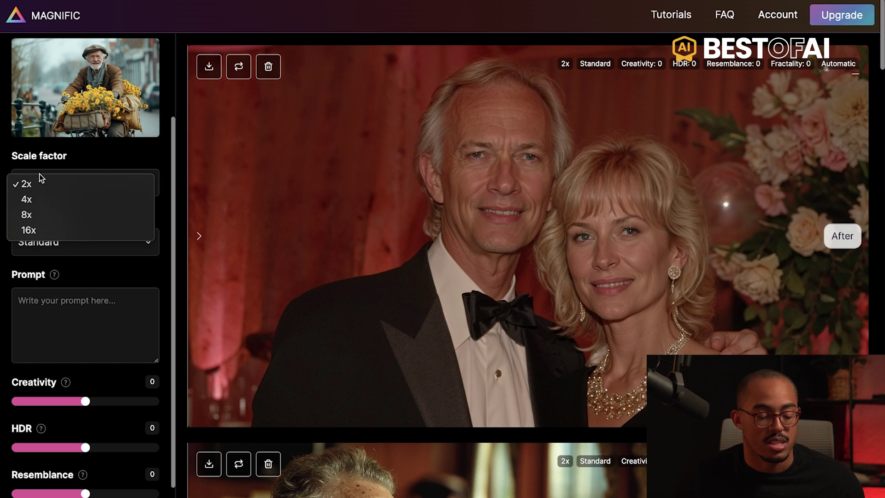
pyautogui.click(32, 183)
pyautogui.click(46, 242)
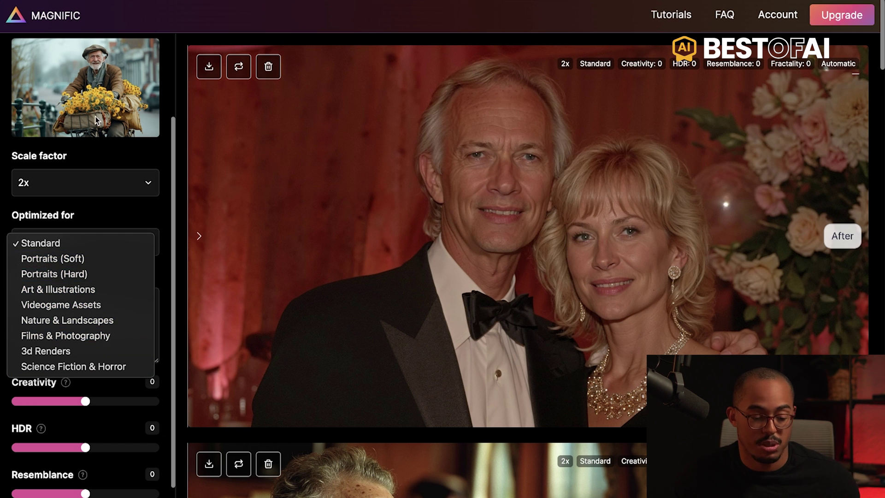
# Step: Optimize the upscale for Films & Photography
pyautogui.click(92, 336)
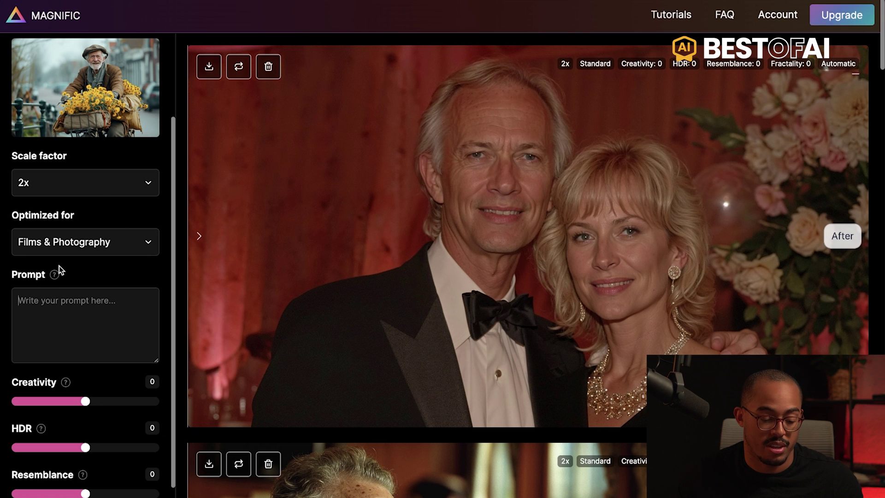
pyautogui.moveTo(53, 274)
pyautogui.scroll(3, 53, 275)
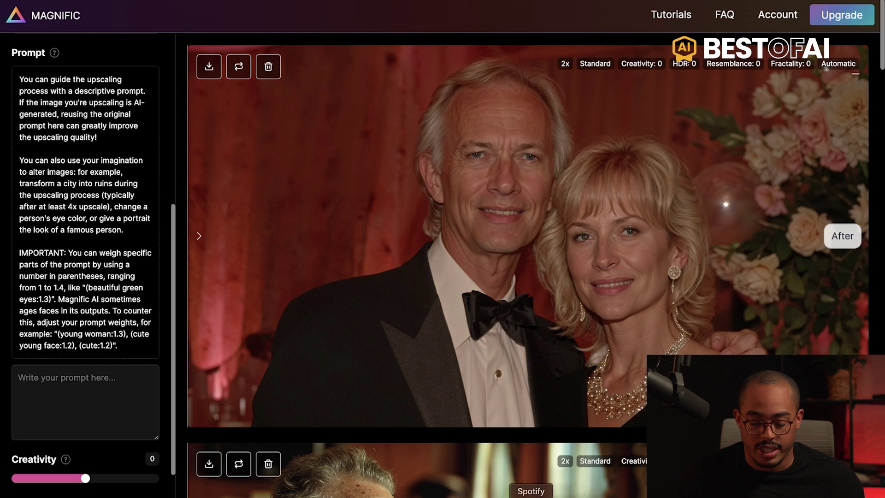
# Step: In Discord, close the preview and copy the old man image's Midjourney prompt
pyautogui.click(422, 492)
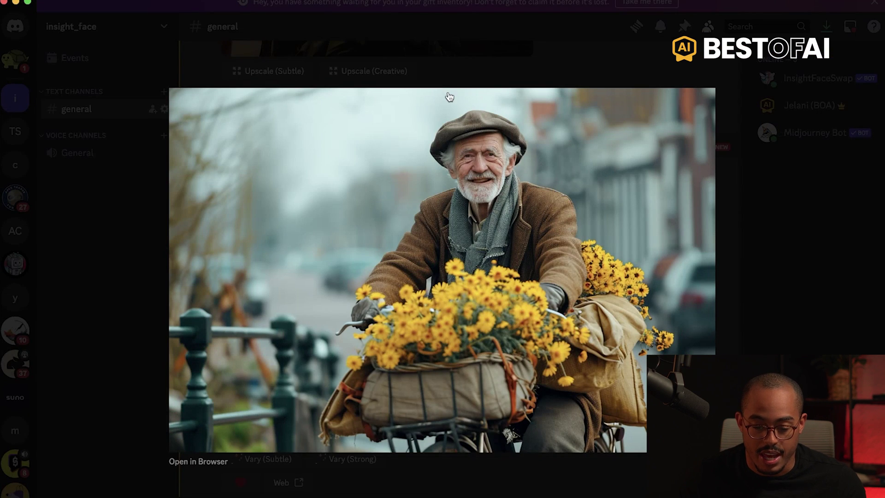
pyautogui.click(436, 62)
pyautogui.moveTo(551, 192); pyautogui.dragTo(222, 194)
pyautogui.press('super+c')
pyautogui.press('super+Tab')
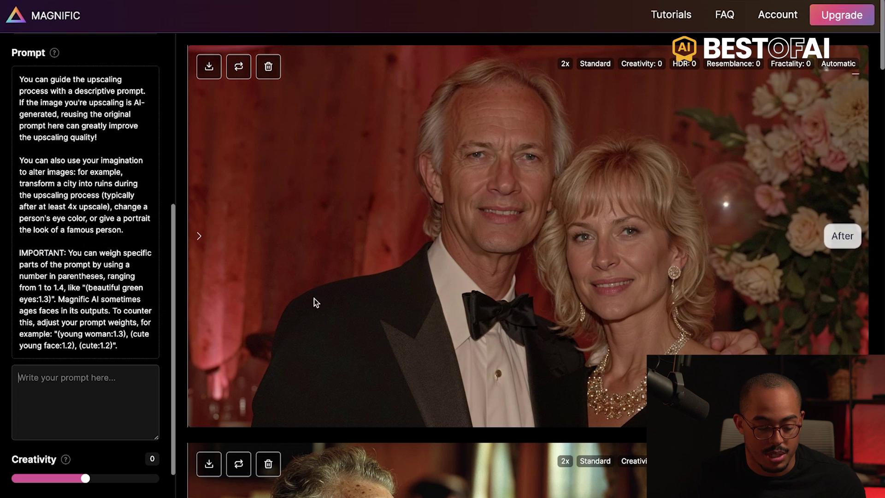
# Step: Paste the 35 mm old man with yellow daisies prompt, then view the Creativity explanation
pyautogui.press('super+v')
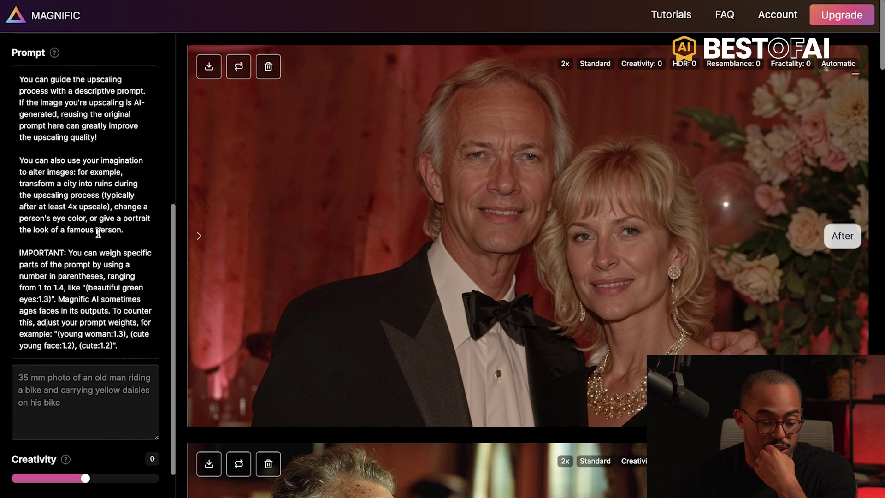
pyautogui.scroll(-2, 100, 247)
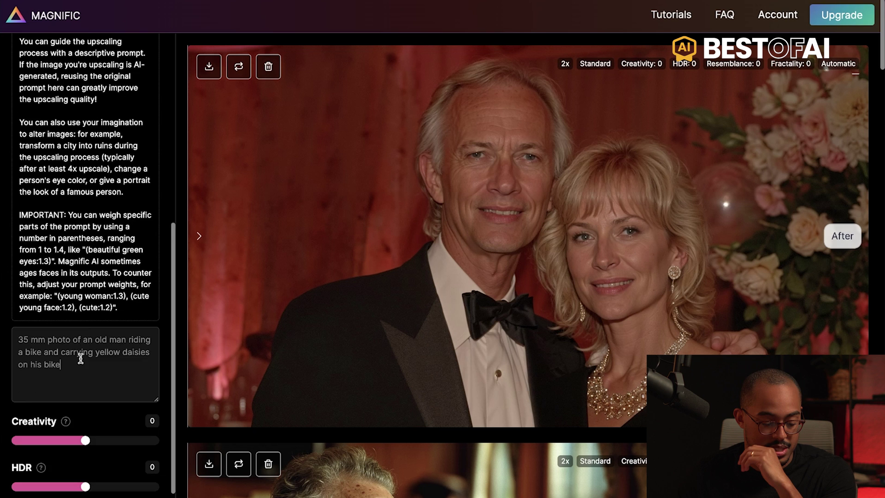
pyautogui.scroll(-4, 78, 358)
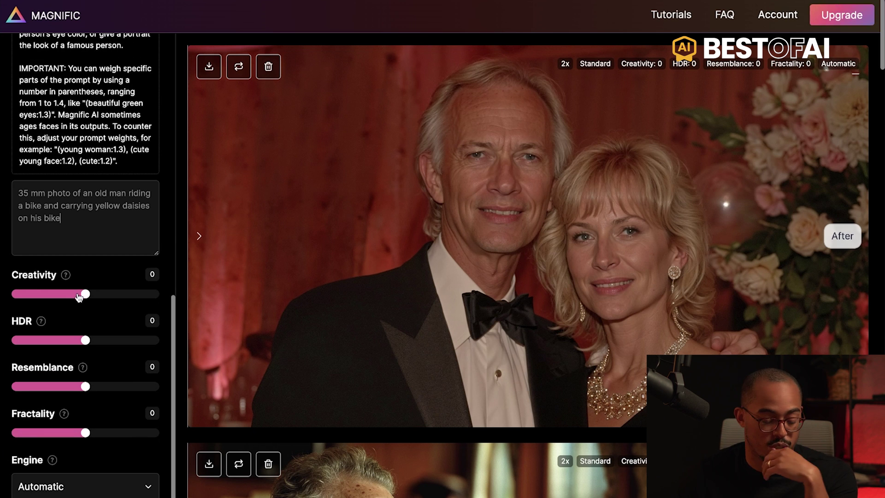
pyautogui.click(66, 275)
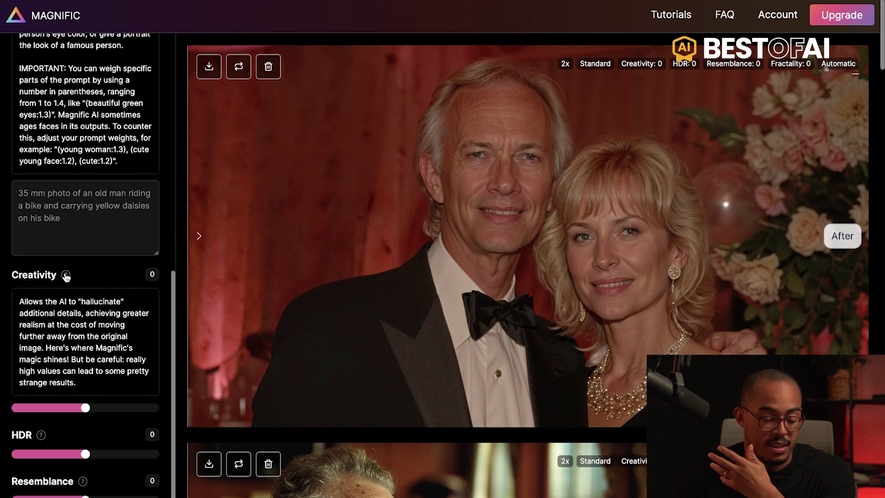
# Step: Keep the Automatic engine and start the 2x Films & Photography upscale
pyautogui.scroll(-2, 99, 323)
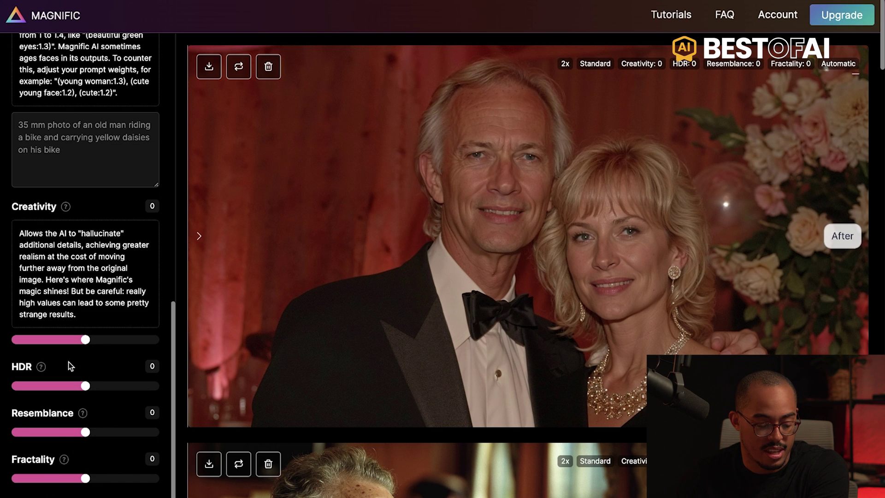
pyautogui.scroll(-2, 141, 433)
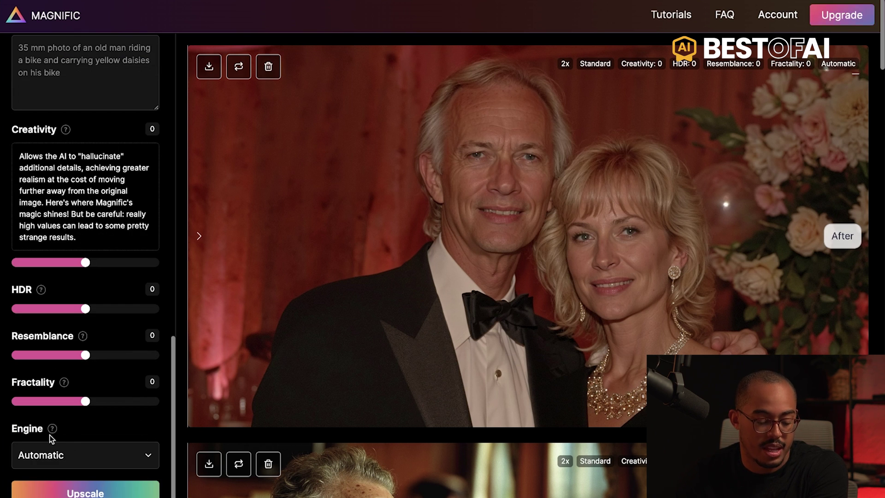
pyautogui.click(42, 458)
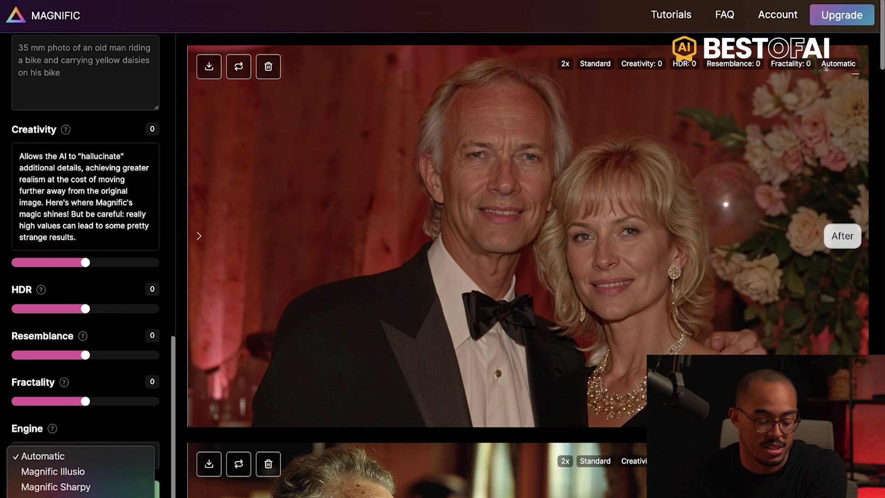
pyautogui.click(43, 456)
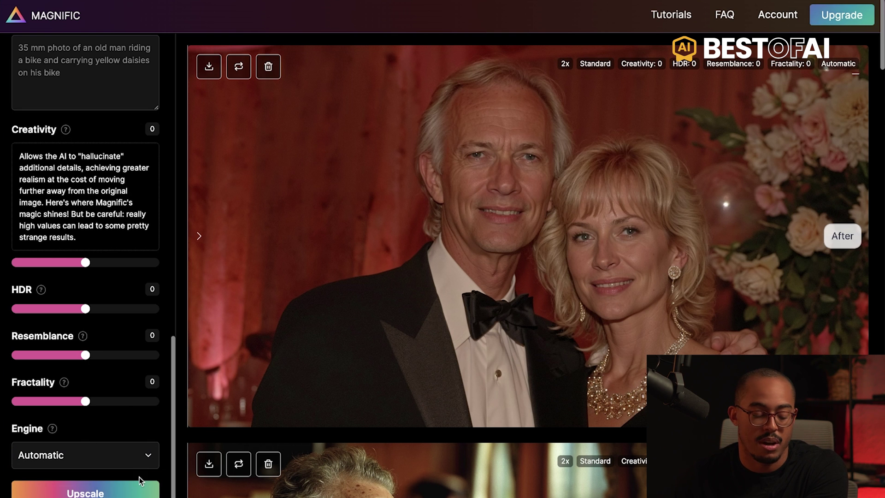
pyautogui.click(85, 493)
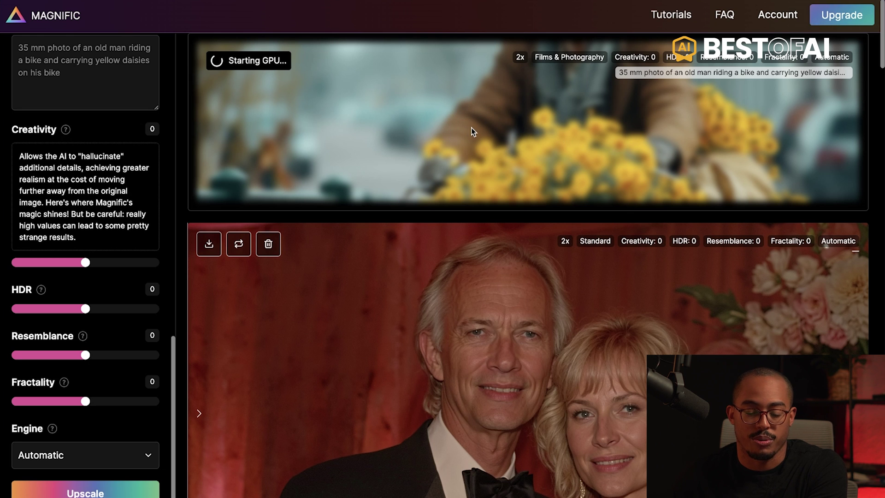
# Step: Wait for the 2x upscale to finish, leaving the scale factor at 2x
pyautogui.scroll(10, 67, 257)
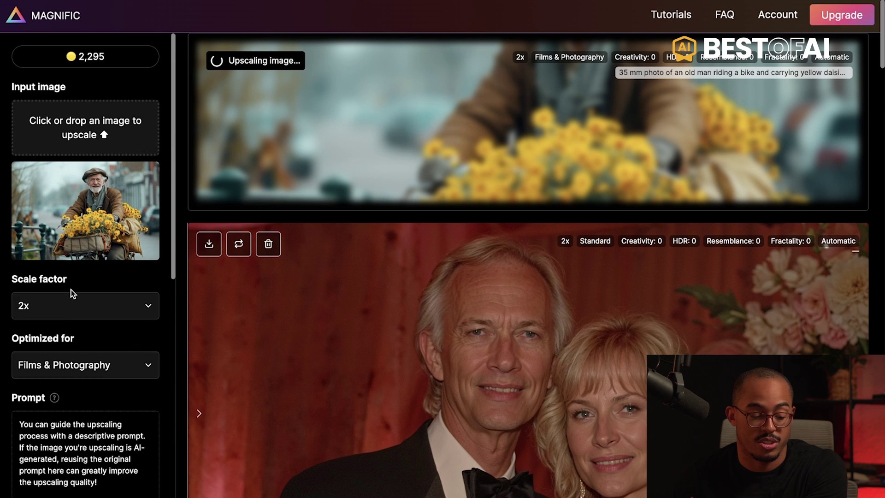
pyautogui.click(73, 305)
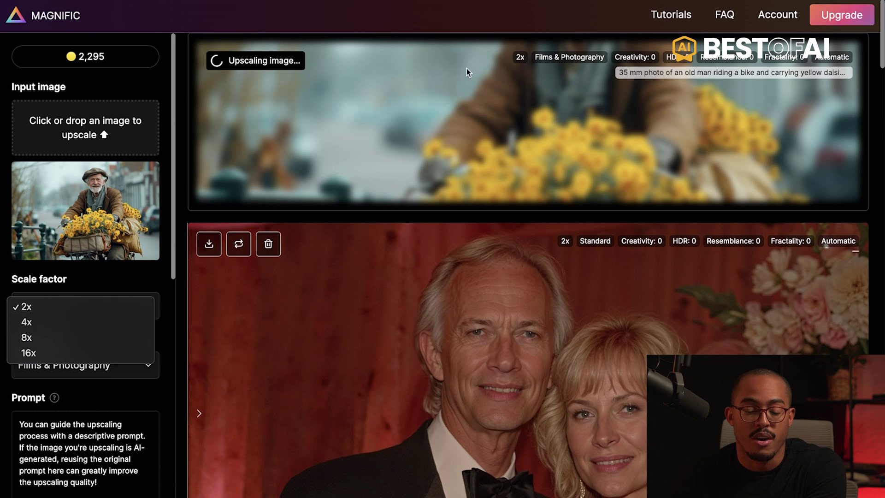
pyautogui.click(148, 82)
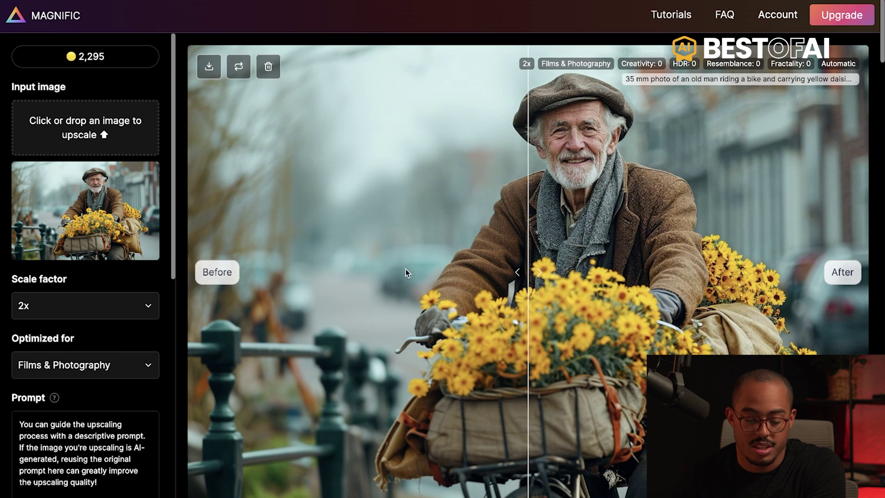
# Step: Sweep the before/after slider across the daisy cyclist, then zoom in to compare his face
pyautogui.moveTo(533, 269); pyautogui.dragTo(574, 343)
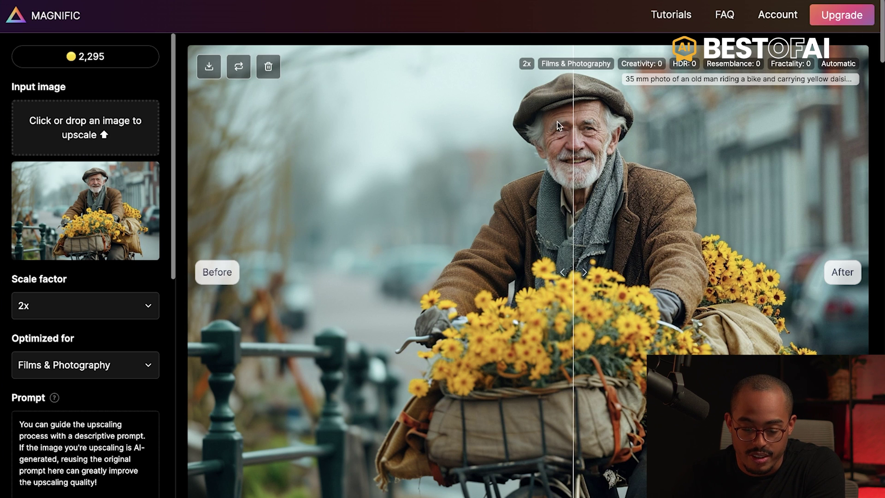
pyautogui.moveTo(573, 195); pyautogui.dragTo(476, 214)
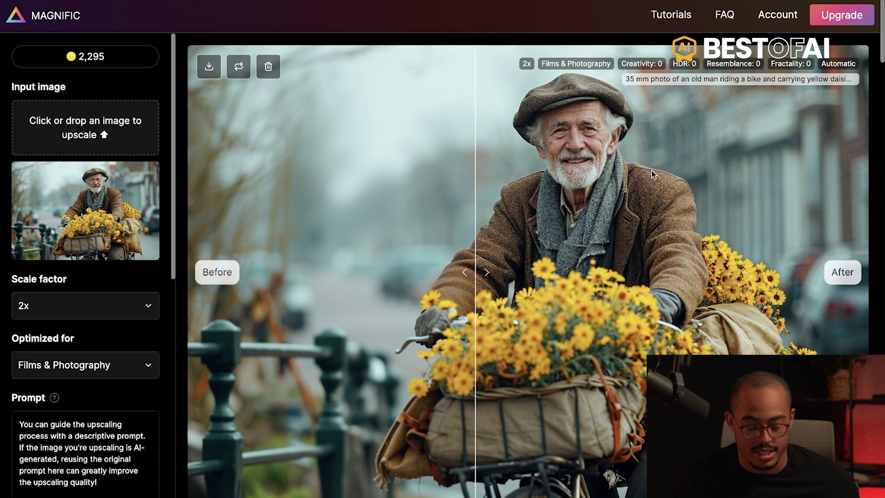
pyautogui.scroll(5, 630, 174)
pyautogui.moveTo(630, 172); pyautogui.dragTo(634, 286)
pyautogui.scroll(5, 634, 286)
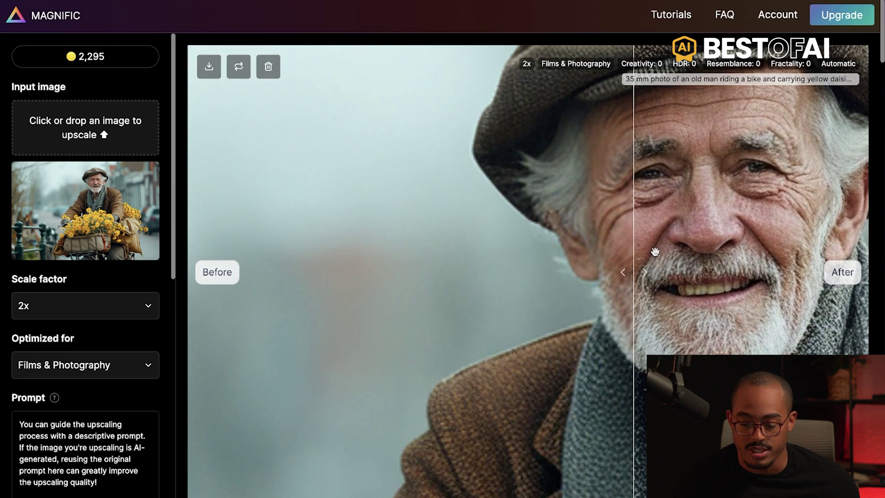
pyautogui.moveTo(632, 273); pyautogui.dragTo(667, 267)
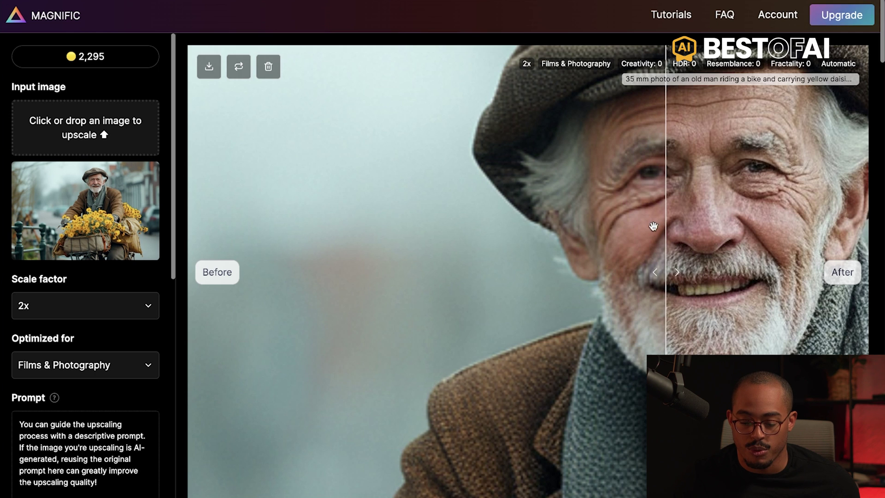
pyautogui.scroll(-3, 653, 226)
pyautogui.moveTo(575, 233); pyautogui.dragTo(703, 289)
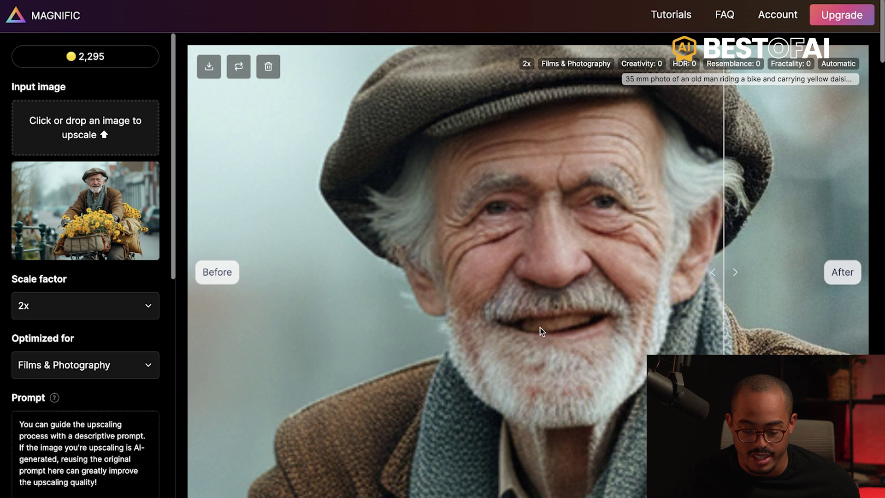
pyautogui.moveTo(737, 272); pyautogui.dragTo(291, 302)
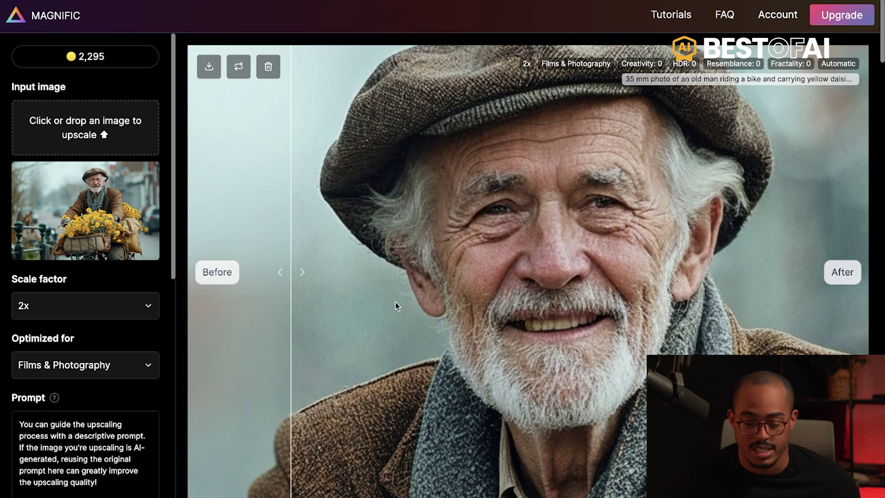
pyautogui.scroll(-5, 523, 295)
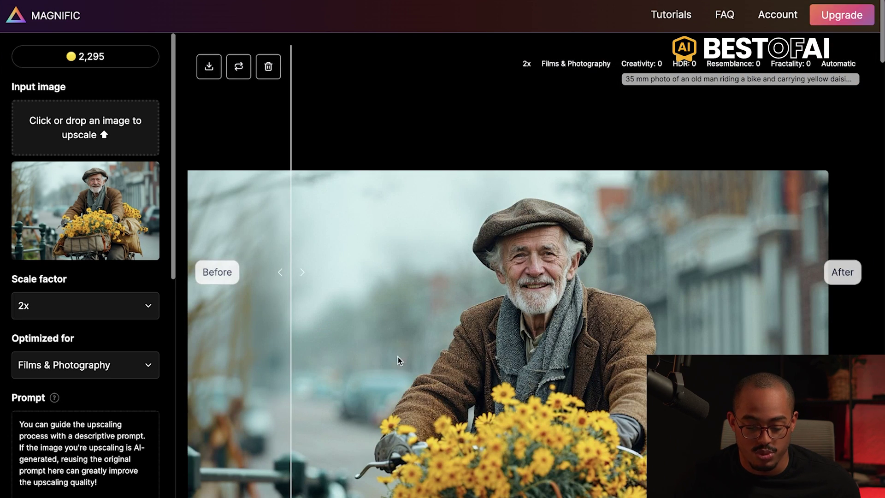
pyautogui.scroll(5, 516, 383)
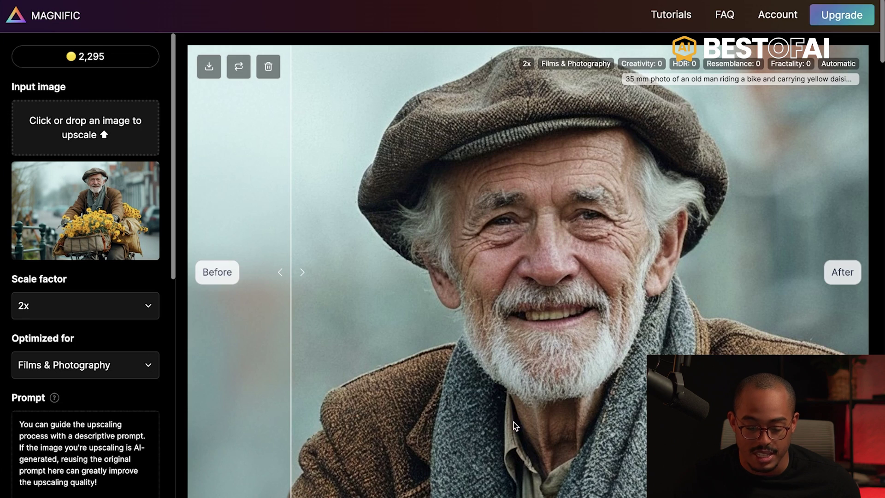
pyautogui.moveTo(509, 413); pyautogui.dragTo(645, 347)
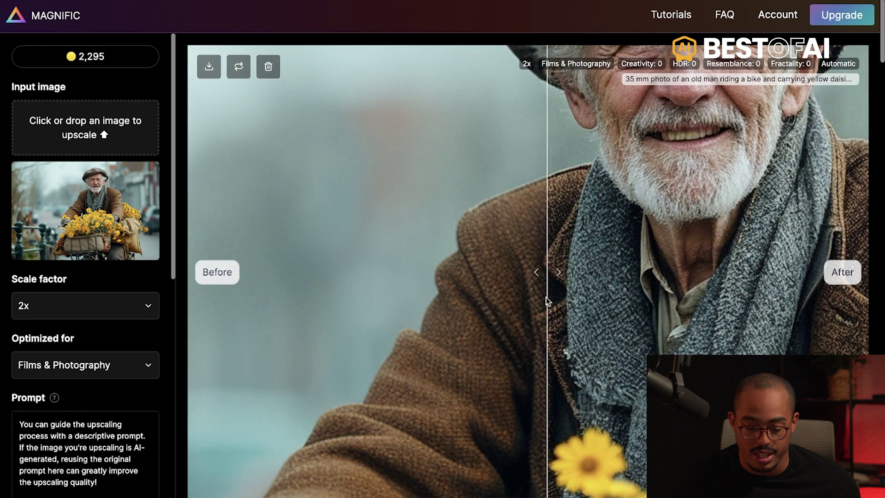
pyautogui.moveTo(547, 277); pyautogui.dragTo(241, 346)
pyautogui.scroll(-5, 537, 296)
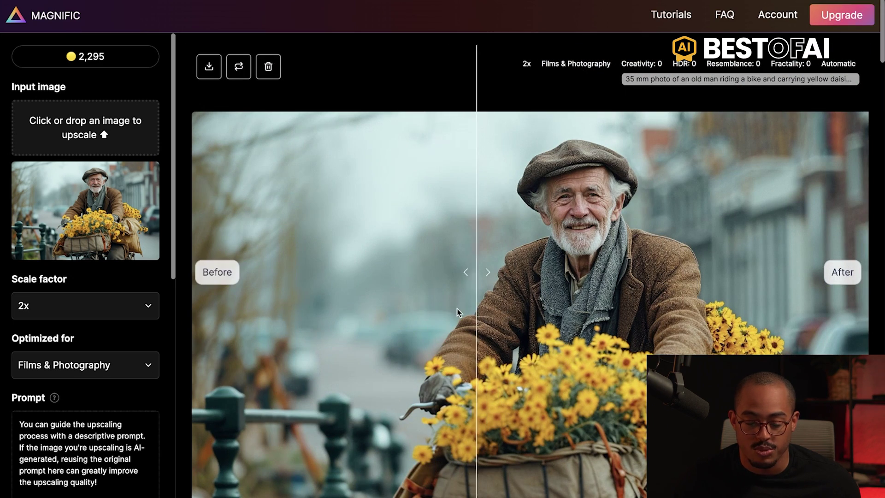